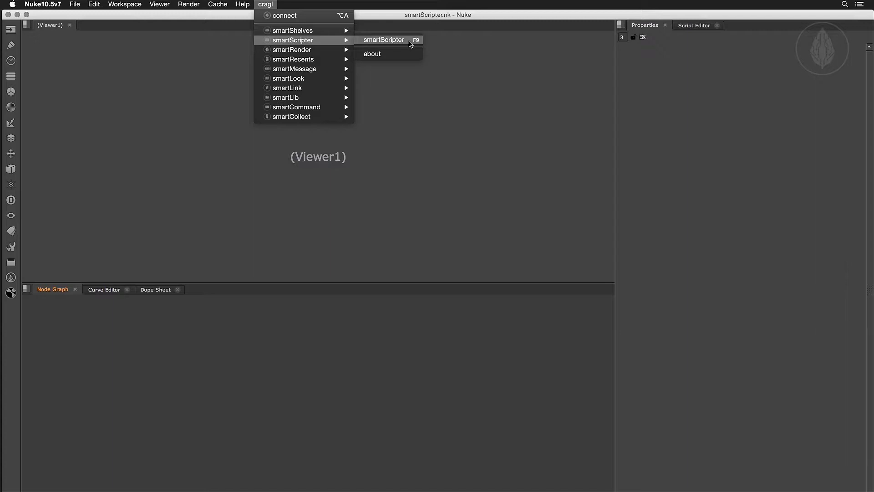
# Open smartScripter and create a new command stack named custom
pyautogui.click(410, 43)
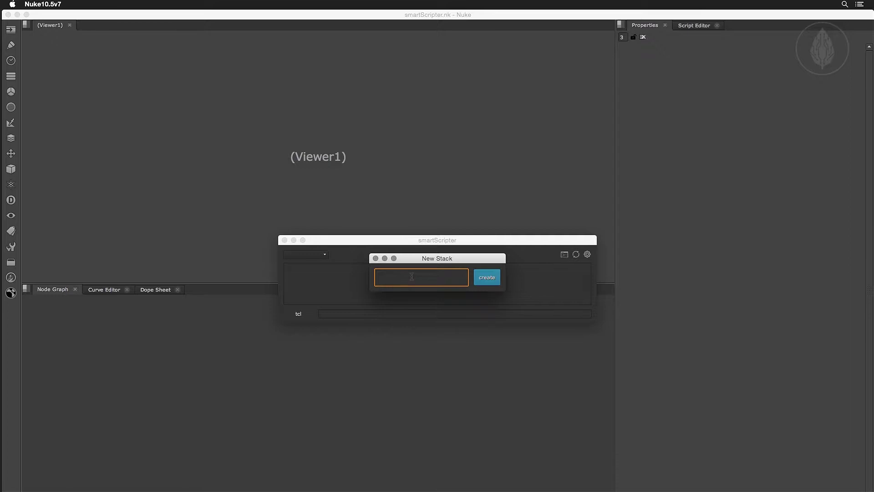
pyautogui.write('custom')
pyautogui.click(489, 276)
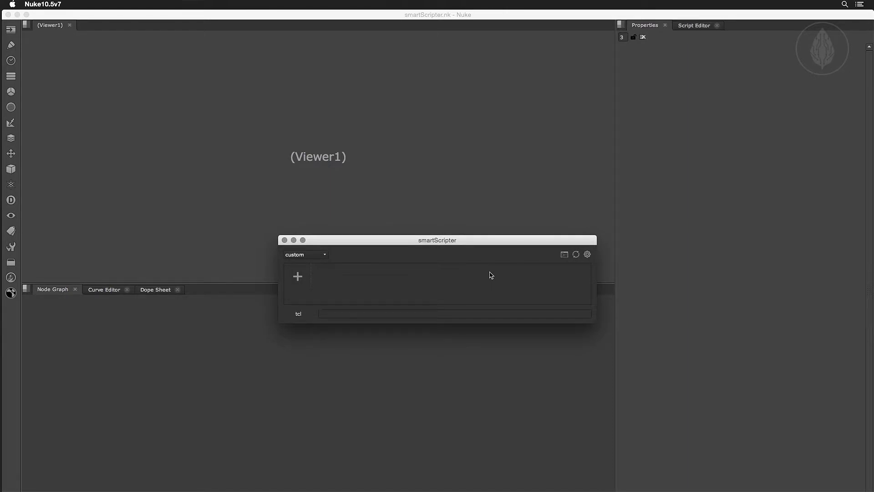
pyautogui.click(312, 257)
pyautogui.click(313, 257)
pyautogui.moveTo(403, 240); pyautogui.dragTo(333, 173)
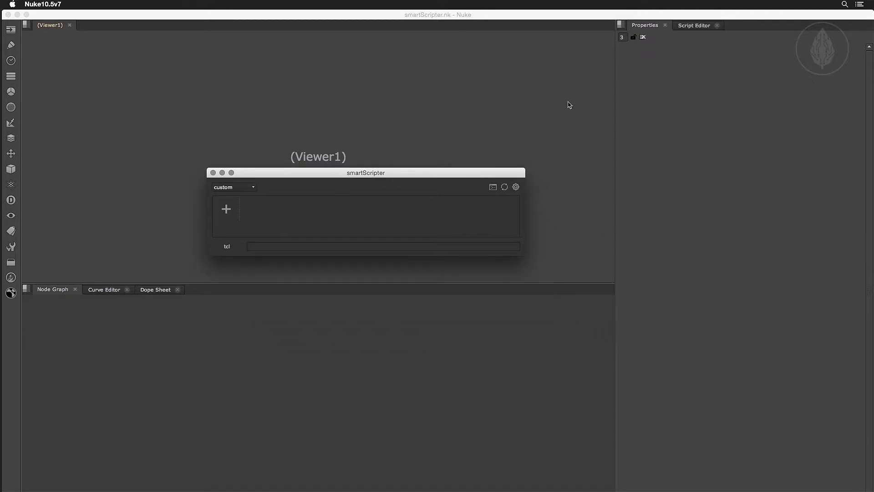
# Store the whole Script Editor code in the custom stack as a py command named open home
pyautogui.click(688, 27)
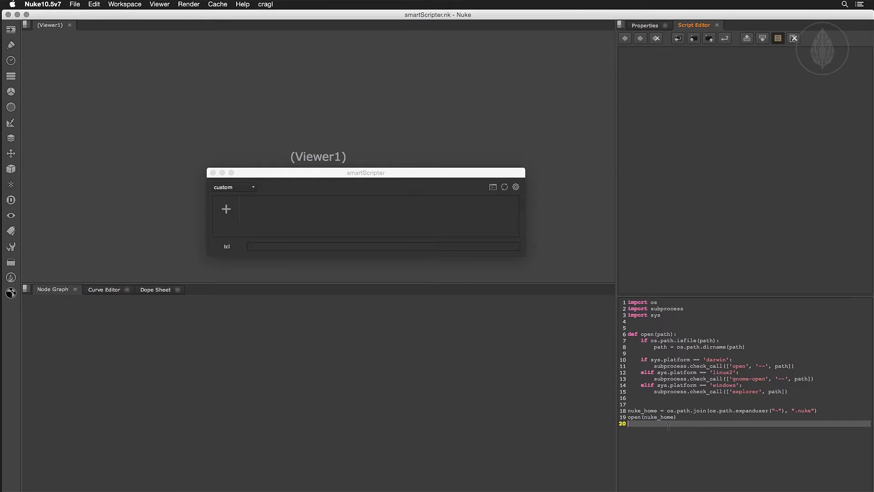
pyautogui.moveTo(663, 422); pyautogui.dragTo(368, 223)
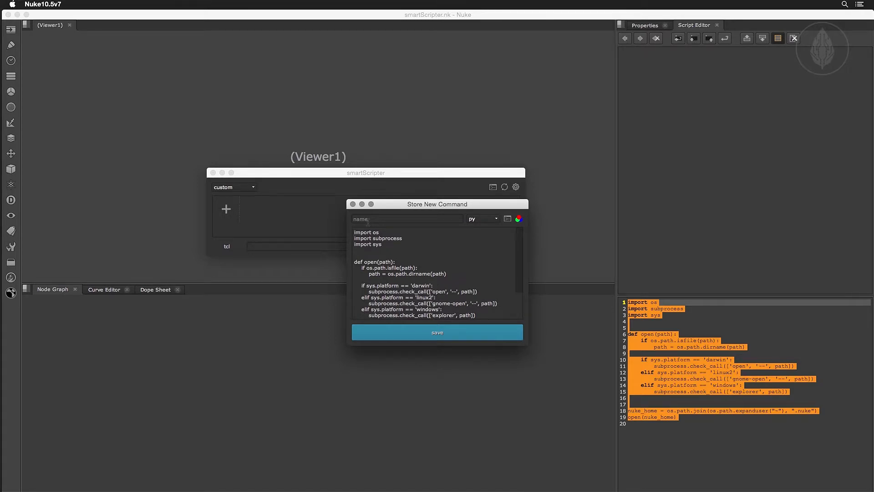
pyautogui.click(374, 219)
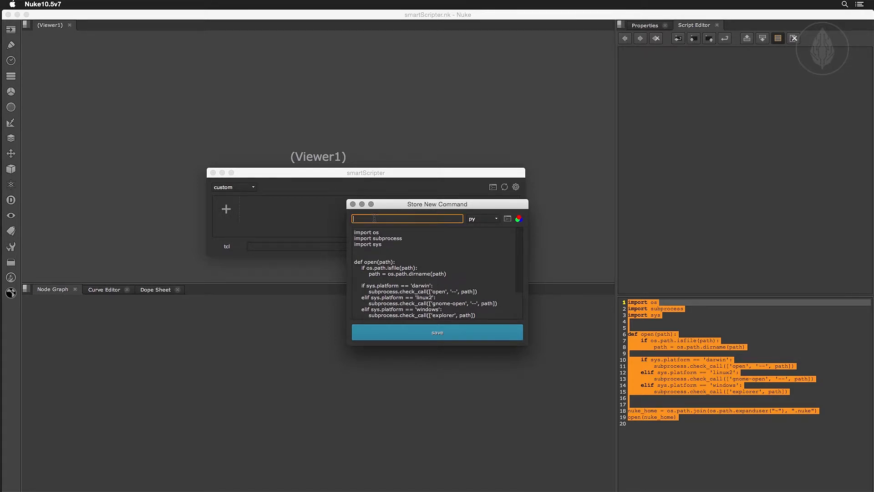
pyautogui.write('open home')
pyautogui.click(481, 219)
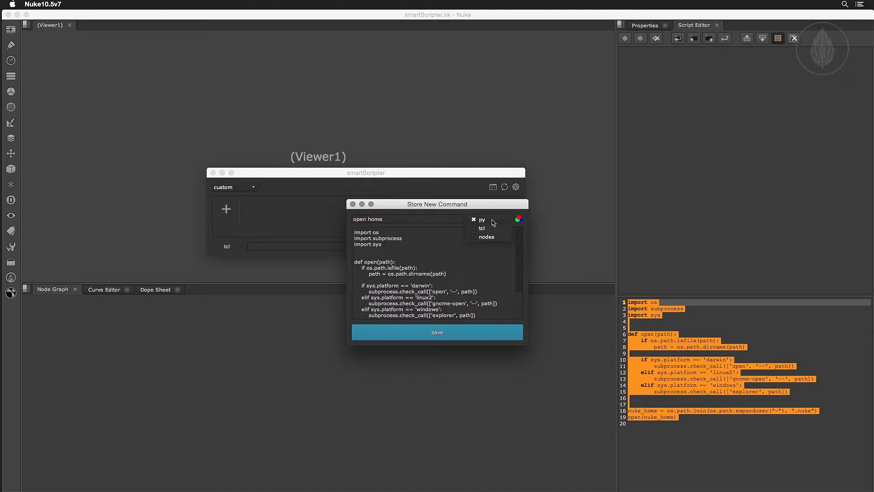
pyautogui.click(493, 222)
pyautogui.click(442, 335)
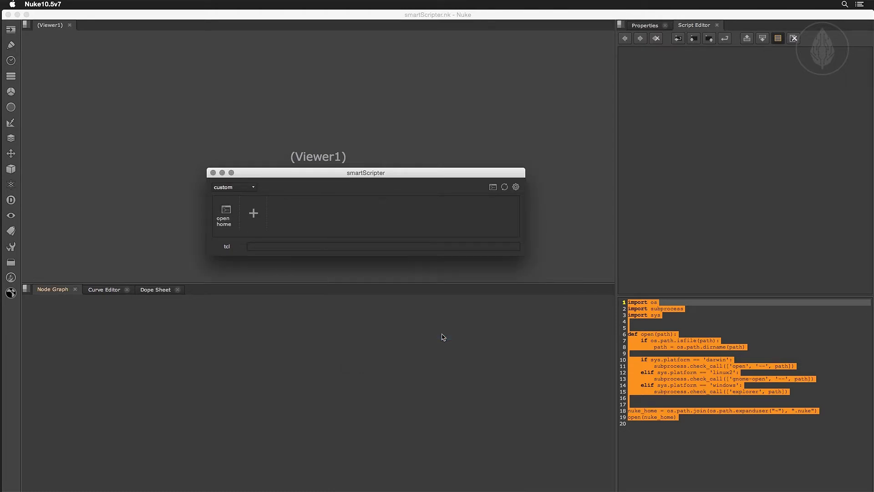
# Run the stored open home command and close the .nuke folder window it opens
pyautogui.click(226, 211)
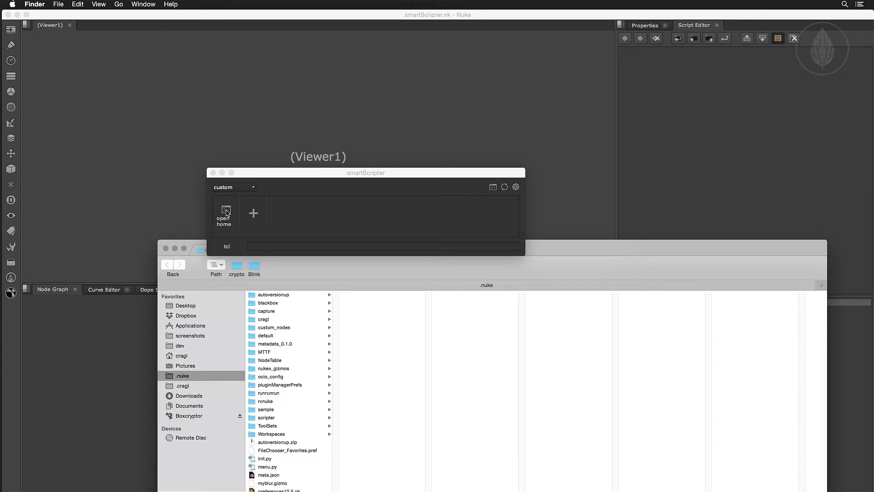
pyautogui.click(166, 248)
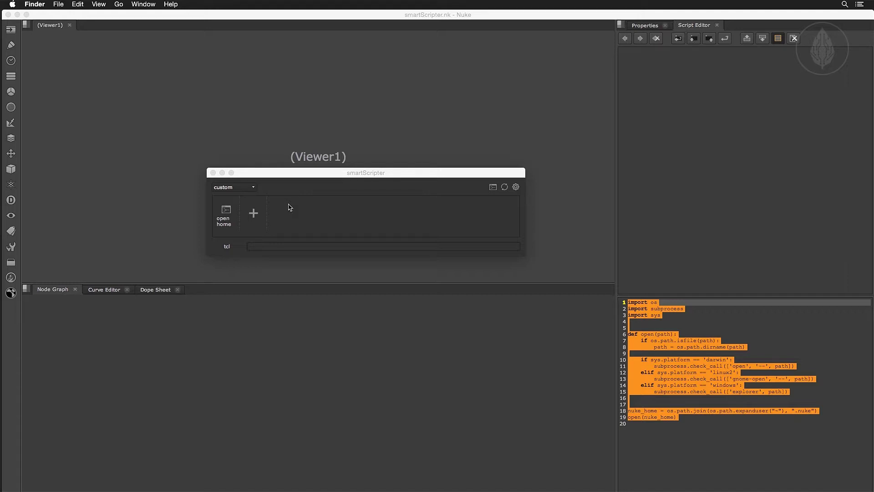
# Clear the Script Editor's code and load the stored open home command into it
pyautogui.click(643, 359)
pyautogui.press('super+a')
pyautogui.press('BackSpace')
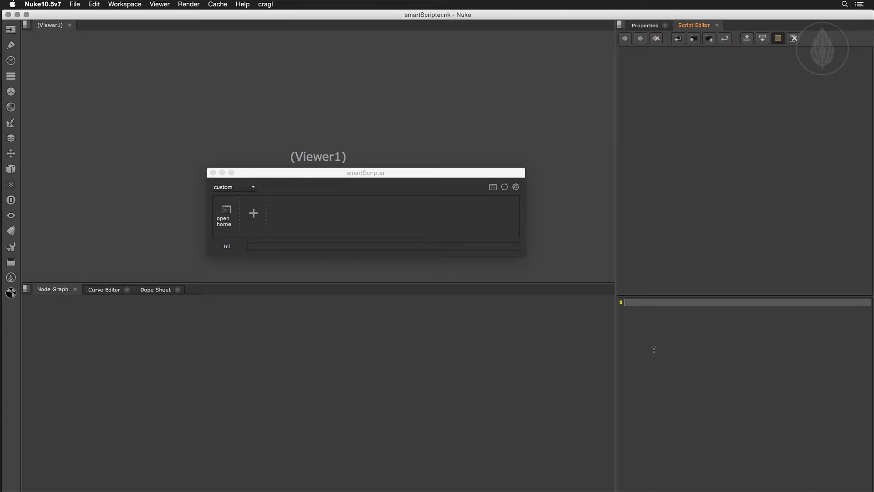
pyautogui.moveTo(230, 217); pyautogui.dragTo(676, 353)
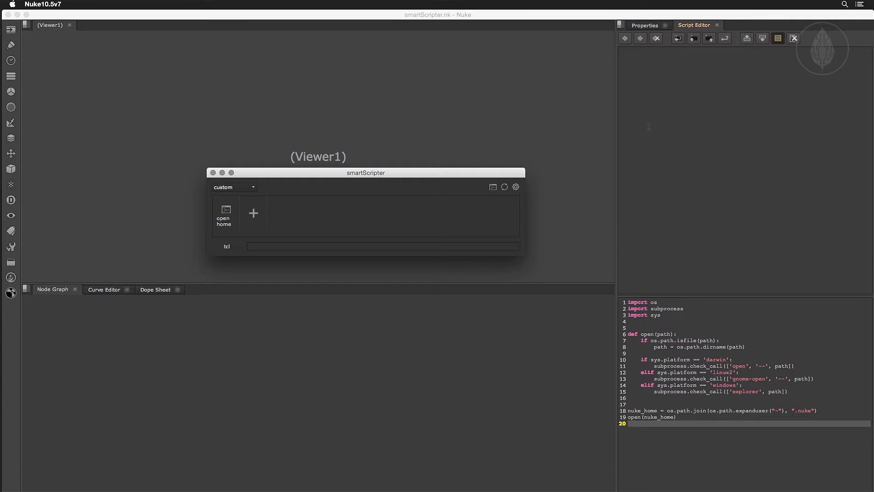
# Start a new stored command named frame 04d with the code [format %04d [frame]] and the type tcl
pyautogui.click(638, 29)
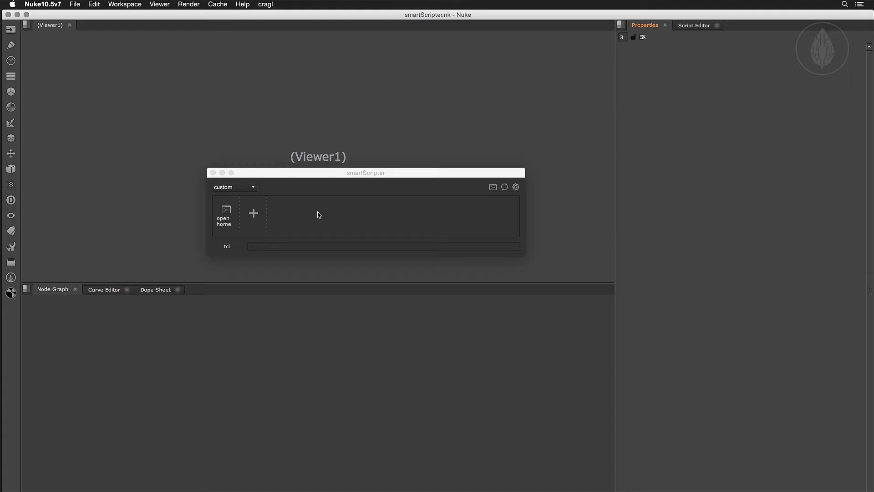
pyautogui.click(254, 212)
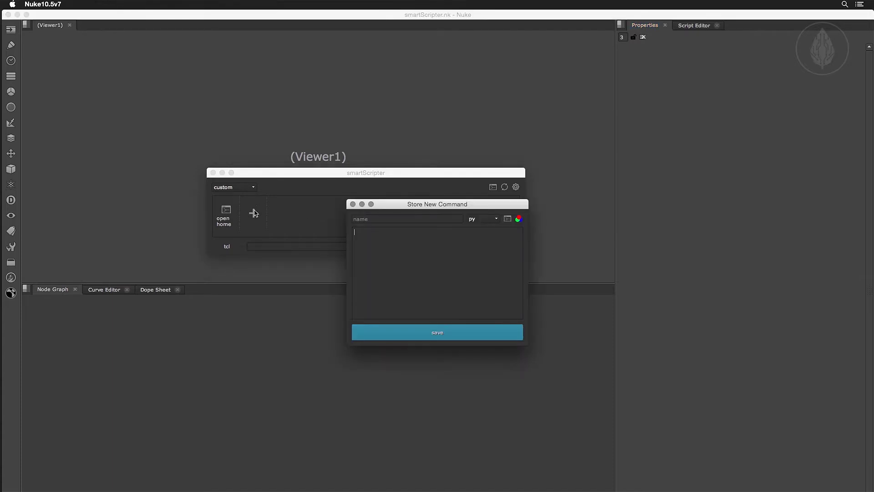
pyautogui.moveTo(527, 344); pyautogui.dragTo(597, 395)
pyautogui.click(389, 219)
pyautogui.write('frame 04d')
pyautogui.click(398, 244)
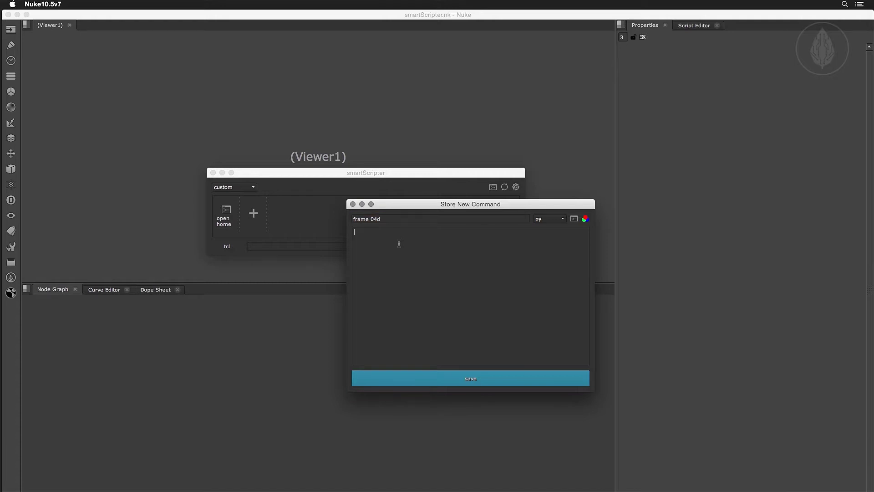
pyautogui.write('[format %04d [frame')
pyautogui.click(551, 220)
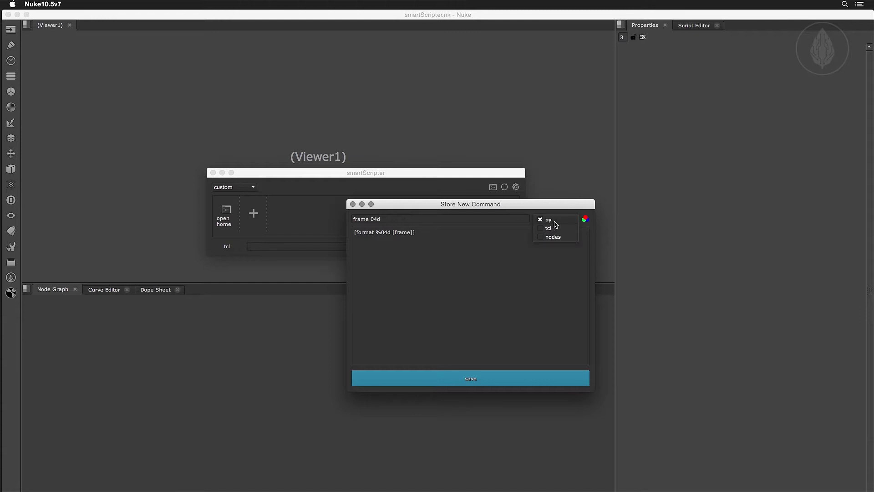
pyautogui.click(549, 228)
# Give the frame 04d command a different icon and an olive-yellow colour, and save it to the stack
pyautogui.click(574, 219)
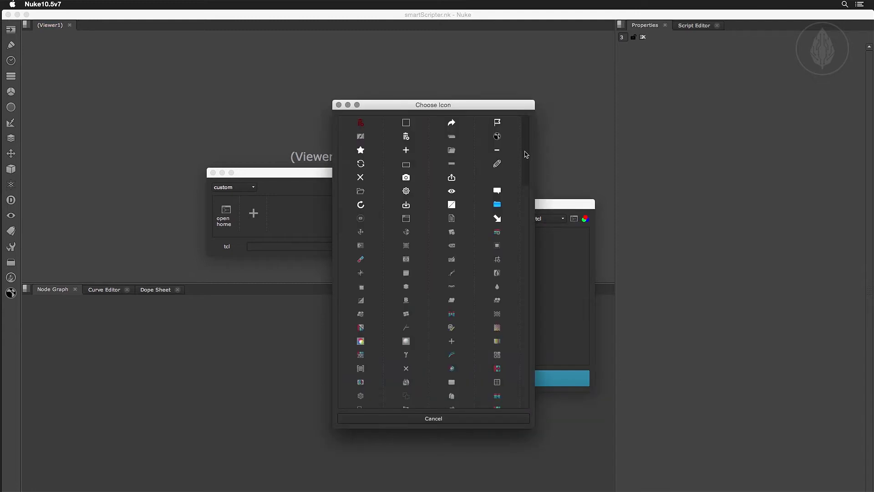
pyautogui.moveTo(526, 157); pyautogui.dragTo(527, 189)
pyautogui.moveTo(527, 208); pyautogui.dragTo(528, 240)
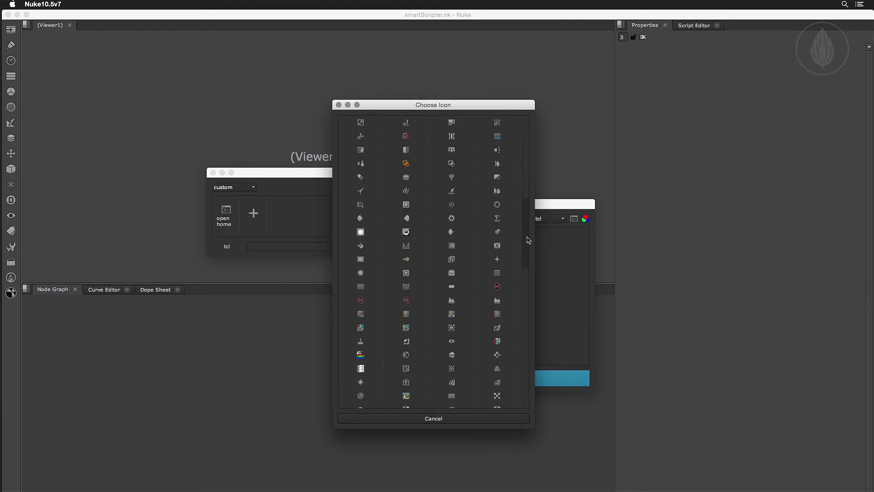
pyautogui.click(360, 206)
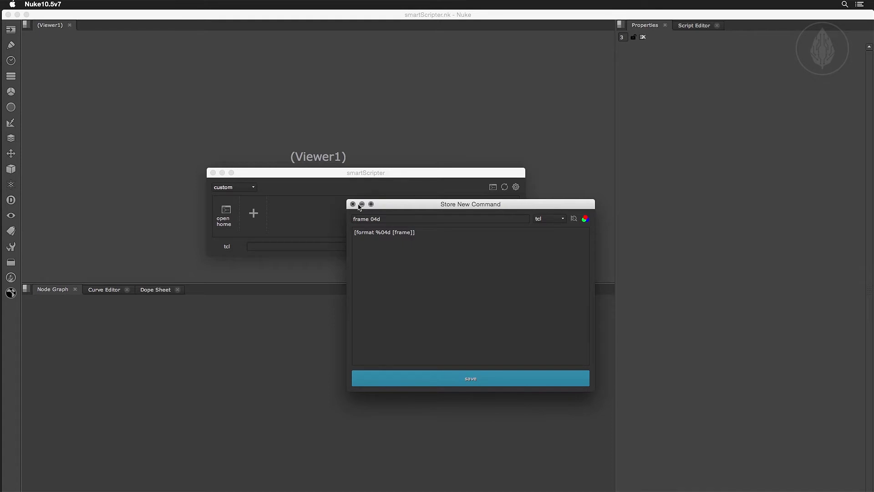
pyautogui.click(585, 220)
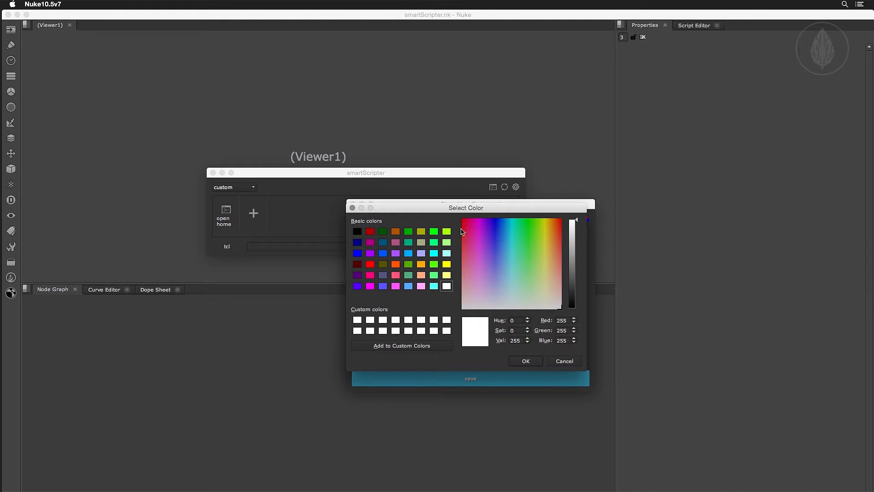
pyautogui.click(421, 232)
pyautogui.click(523, 360)
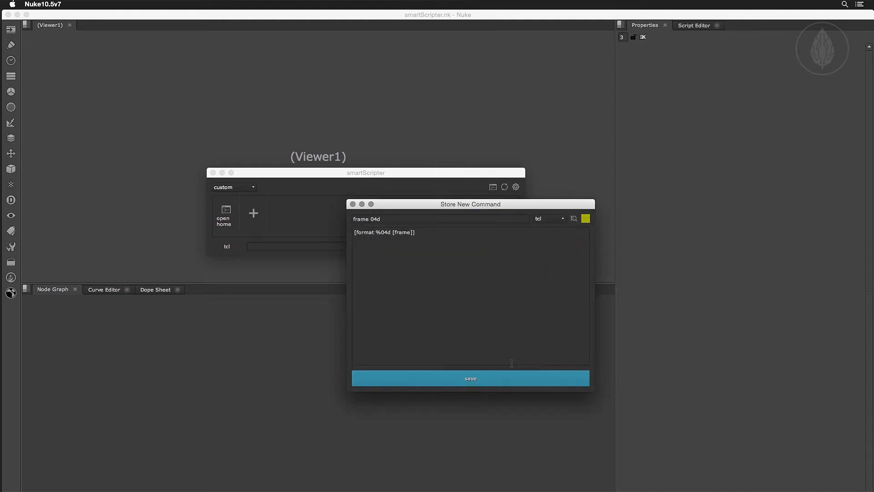
pyautogui.click(490, 378)
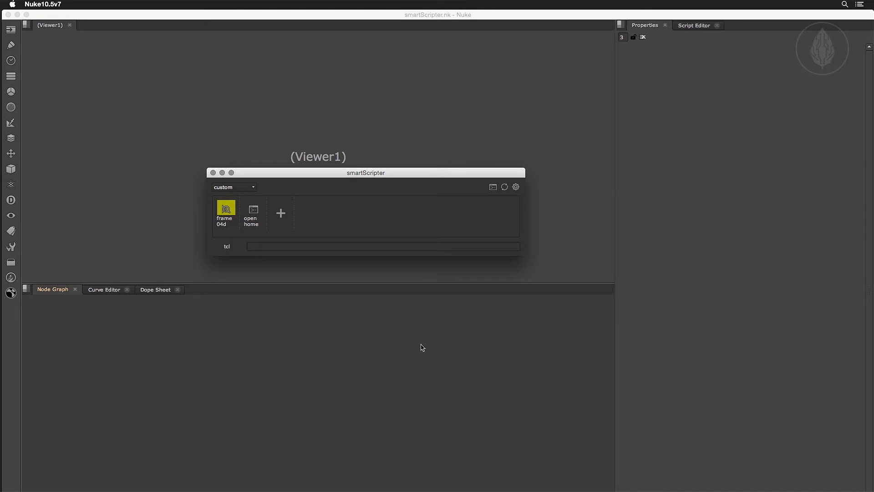
# Add a Text node to the Node Graph and insert the stored frame 04d command into its message
pyautogui.click(351, 347)
pyautogui.press('Tab')
pyautogui.write('tex')
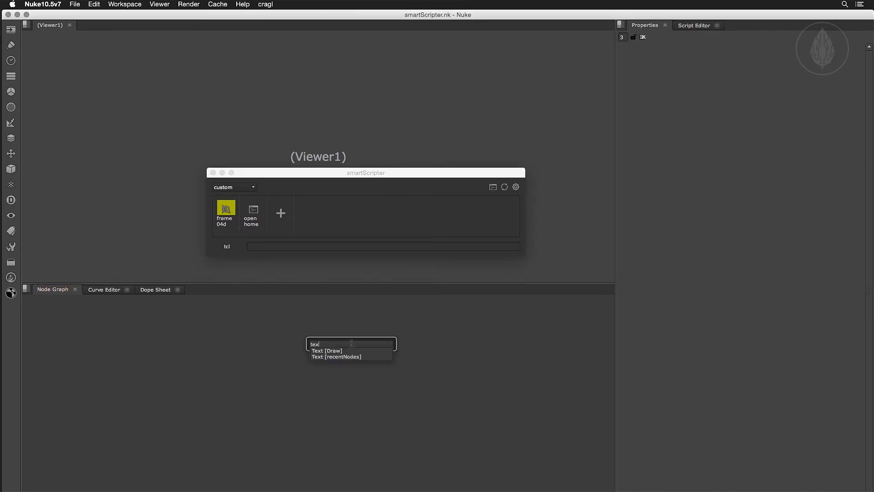
pyautogui.write('t')
pyautogui.press('Down')
pyautogui.press('Return')
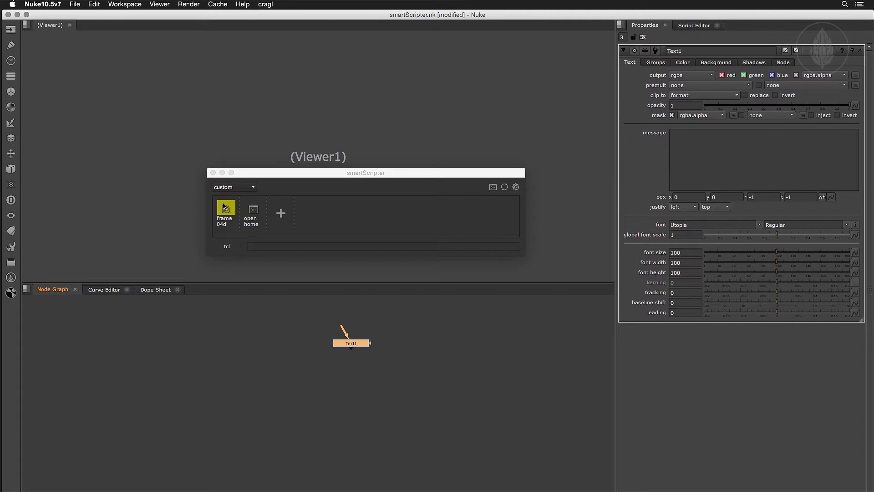
pyautogui.moveTo(224, 207); pyautogui.dragTo(705, 160)
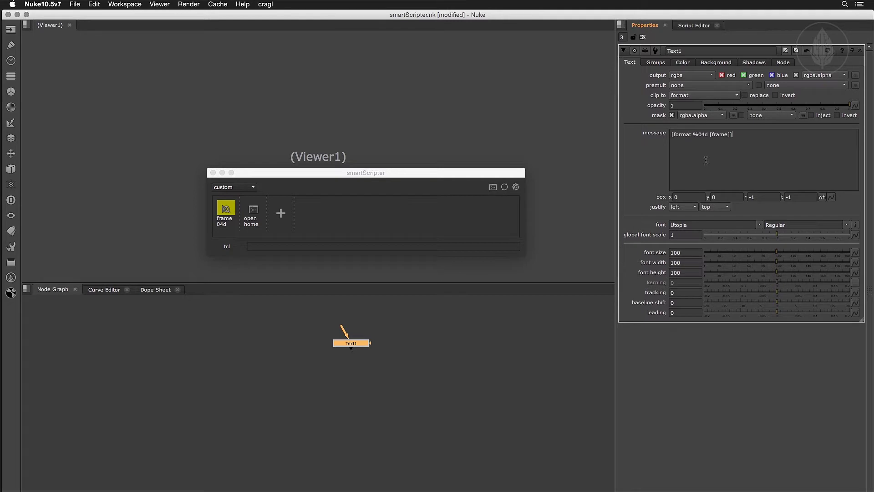
# View the Text node's output in the Viewer and scrub the timeline to frame 9
pyautogui.click(351, 344)
pyautogui.press('1')
pyautogui.scroll(4, 234, 98)
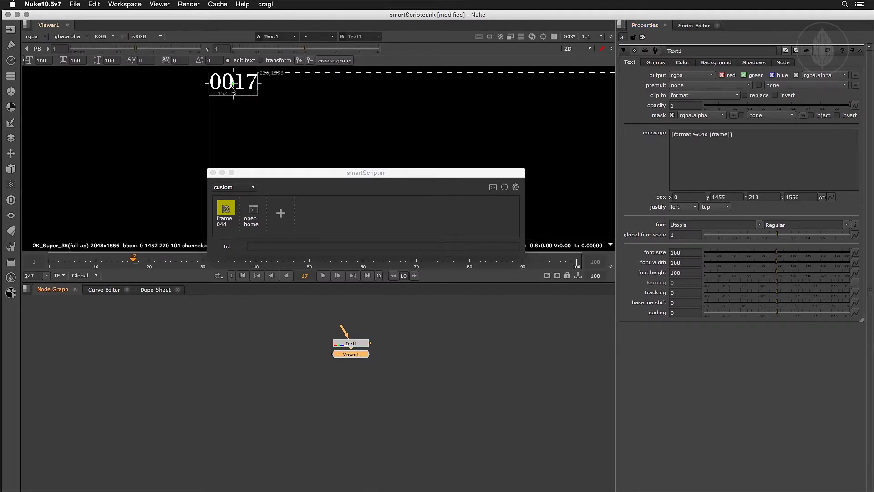
pyautogui.moveTo(133, 258); pyautogui.dragTo(91, 262)
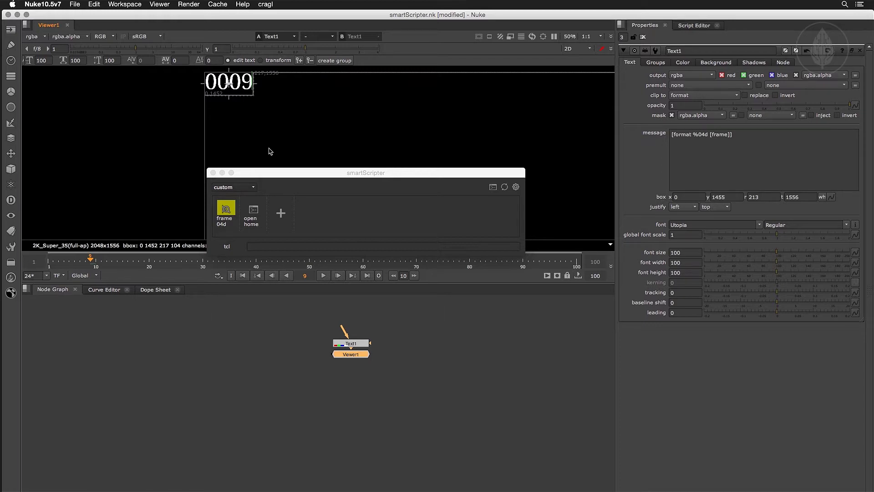
# Delete the Text and Viewer nodes and save the script
pyautogui.moveTo(318, 325); pyautogui.dragTo(412, 394)
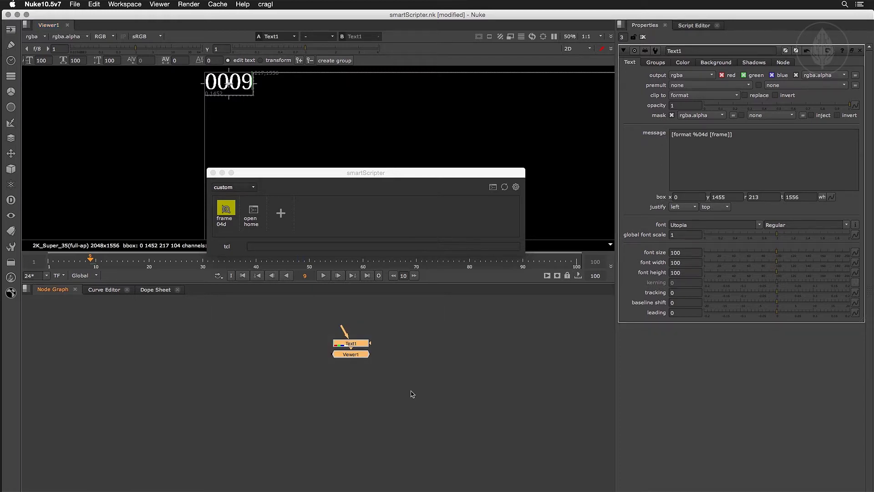
pyautogui.press('Delete')
pyautogui.press('super+s')
# Store the node setup containing Expression1, Merge1, Saturation1 and Plus as a nodes command named despill
pyautogui.moveTo(133, 371); pyautogui.dragTo(366, 380, button='middle')
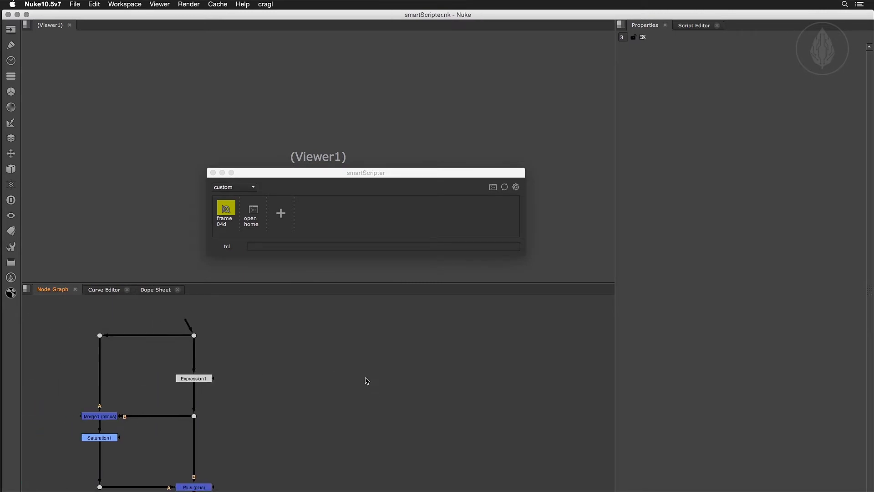
pyautogui.moveTo(253, 381); pyautogui.dragTo(341, 364, button='middle')
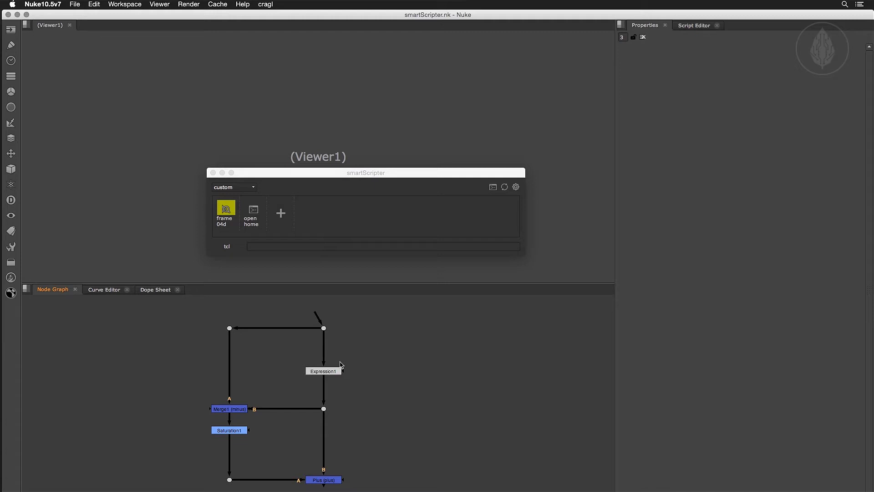
pyautogui.moveTo(190, 309); pyautogui.dragTo(375, 490)
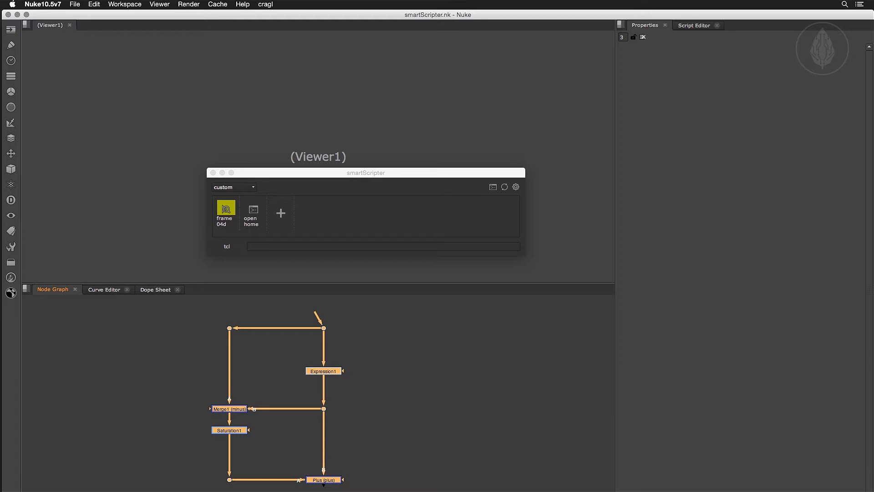
pyautogui.click(281, 214)
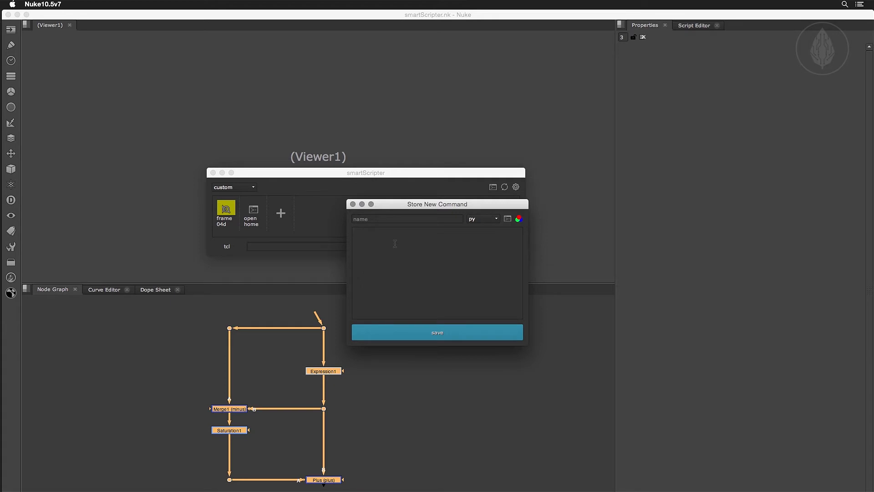
pyautogui.press('super+v')
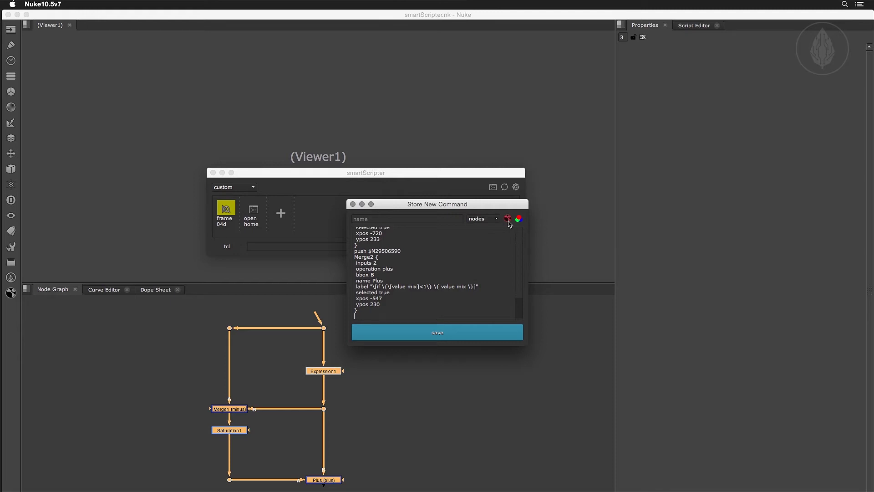
pyautogui.click(400, 217)
pyautogui.write('despill')
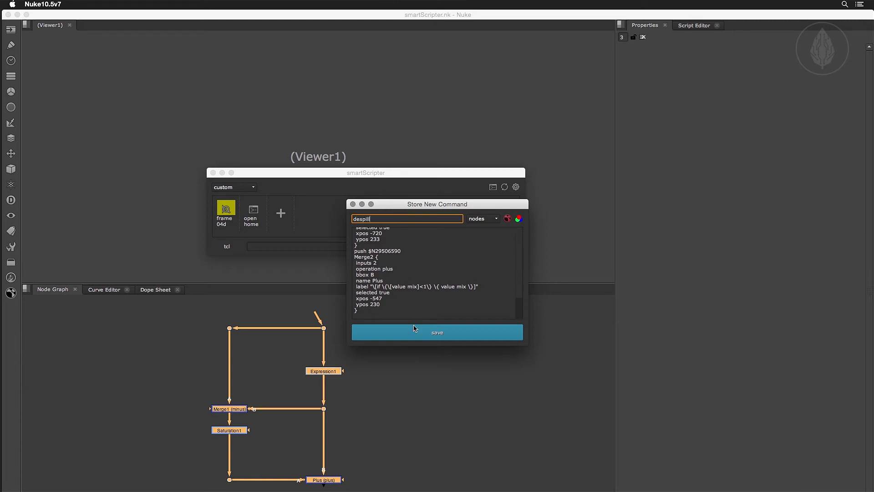
pyautogui.click(416, 336)
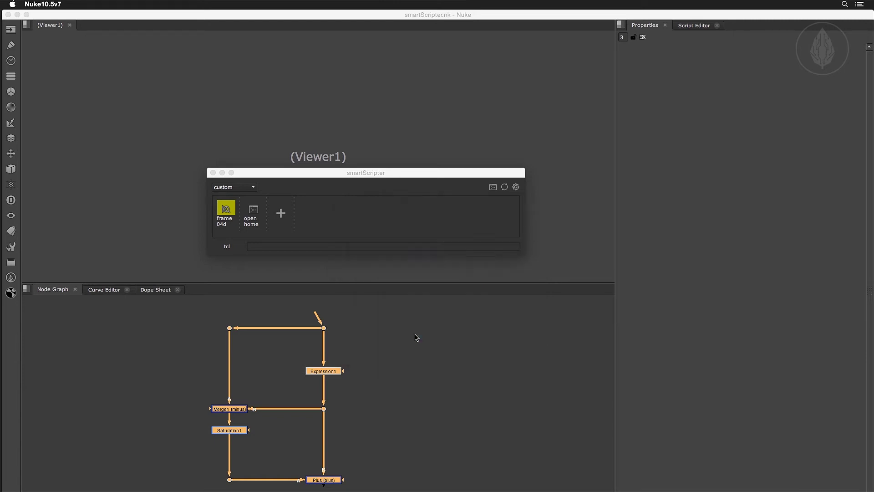
# Run the despill command twice to insert two more copies of its node setup into empty areas of the Node Graph
pyautogui.click(468, 355)
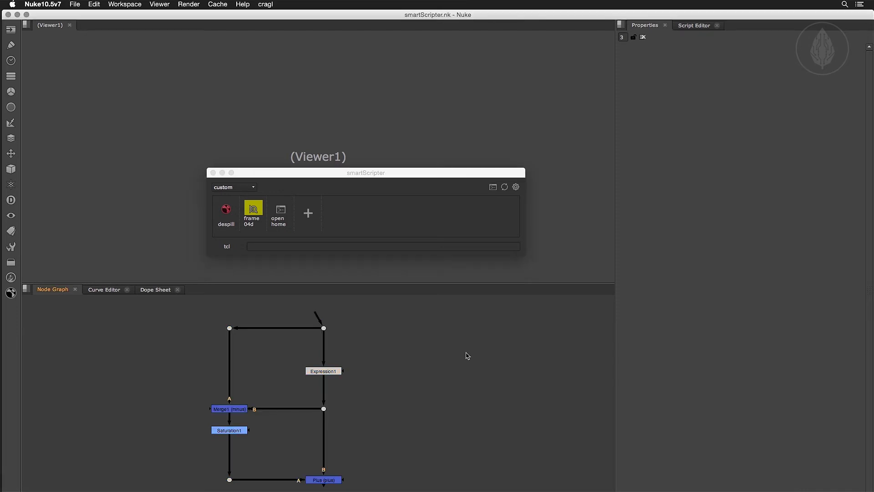
pyautogui.click(228, 210)
pyautogui.moveTo(494, 376); pyautogui.dragTo(270, 354, button='middle')
pyautogui.moveTo(421, 370); pyautogui.dragTo(354, 372, button='middle')
pyautogui.click(229, 217)
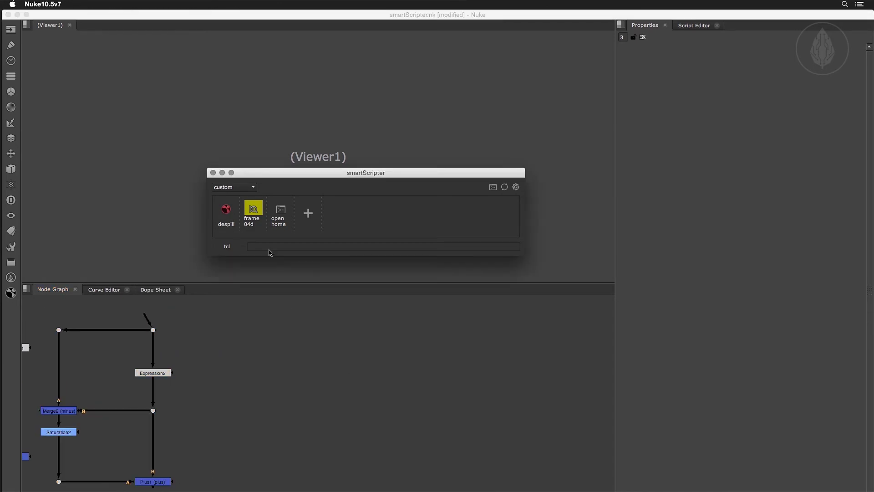
pyautogui.moveTo(421, 405); pyautogui.dragTo(336, 337)
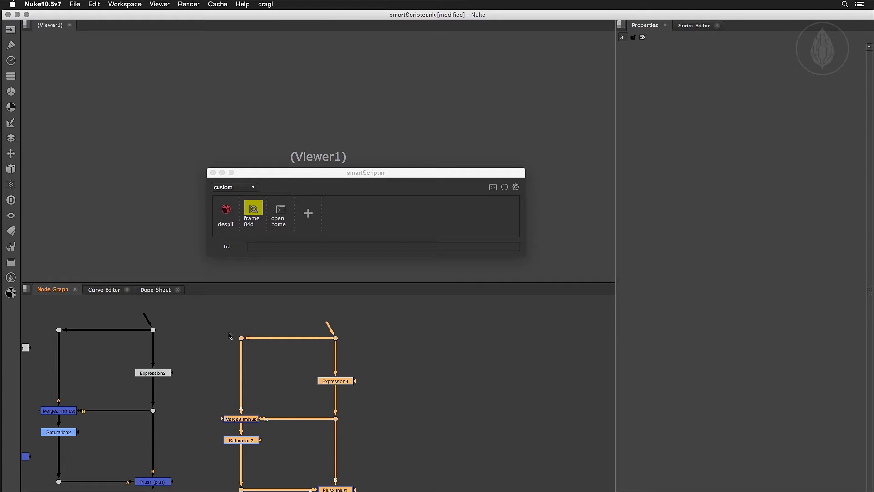
# Delete all despill node setups from the Node Graph and save the script
pyautogui.moveTo(104, 328); pyautogui.dragTo(208, 332, button='middle')
pyautogui.moveTo(138, 319); pyautogui.dragTo(488, 491)
pyautogui.press('Delete')
pyautogui.moveTo(402, 410); pyautogui.dragTo(267, 425, button='middle')
pyautogui.hotkey('ctrl', 's')
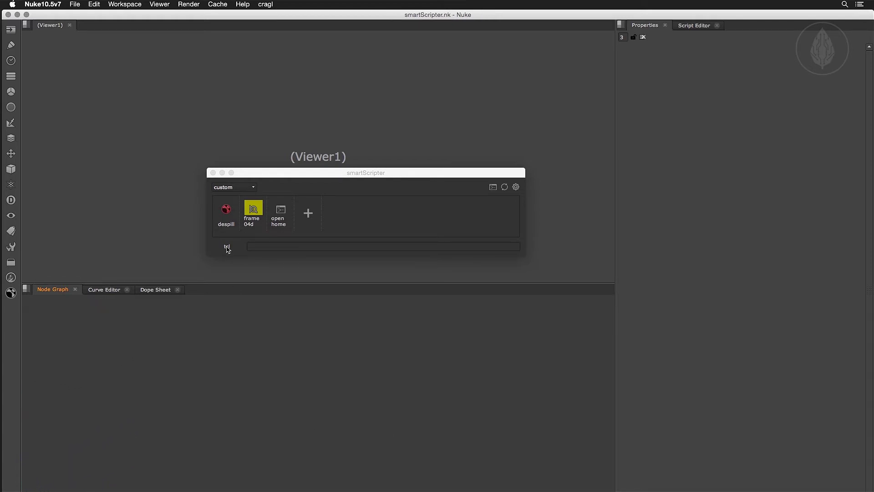
# Review the actions available for the stored despill command
pyautogui.rightClick(226, 208)
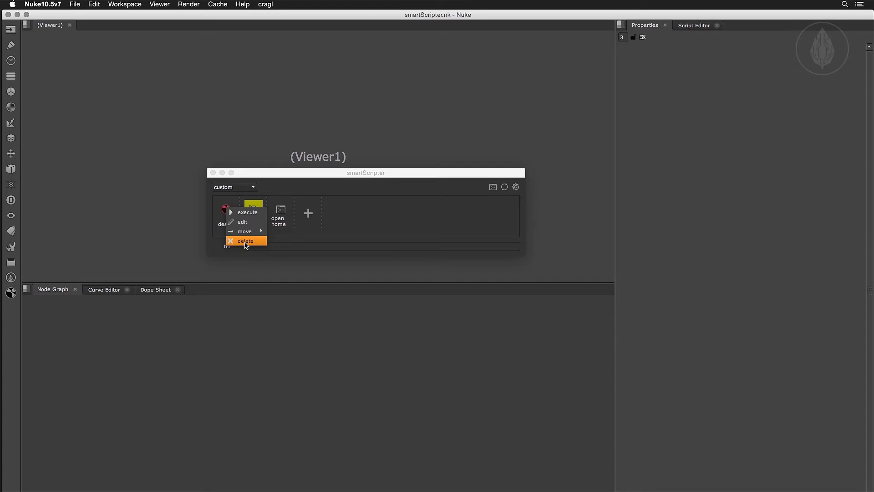
pyautogui.moveTo(245, 234)
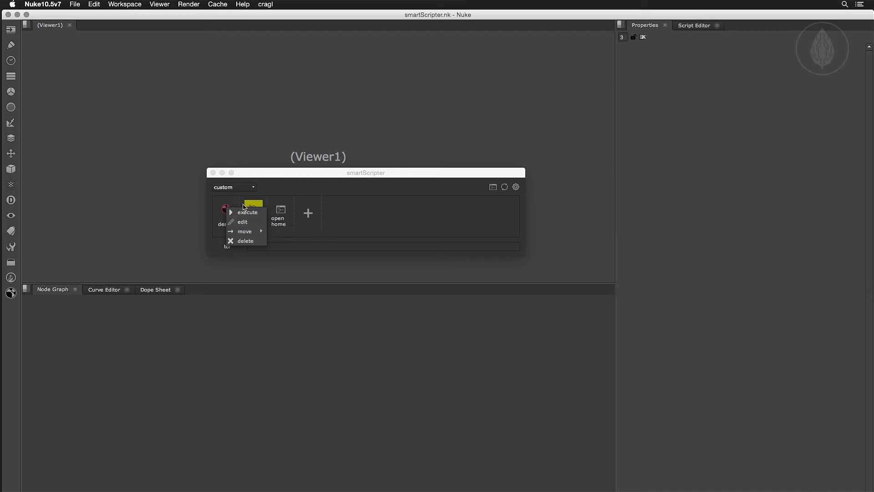
pyautogui.click(241, 192)
# Create a new command stack named keying
pyautogui.click(241, 191)
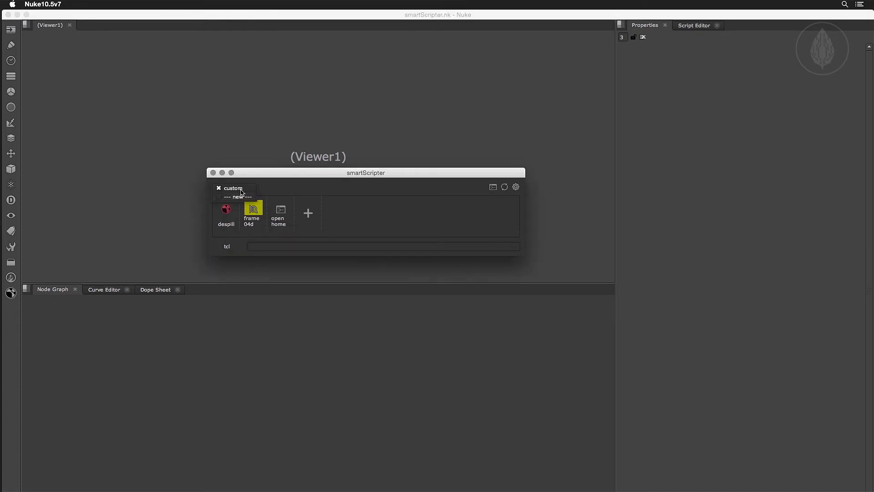
pyautogui.click(241, 197)
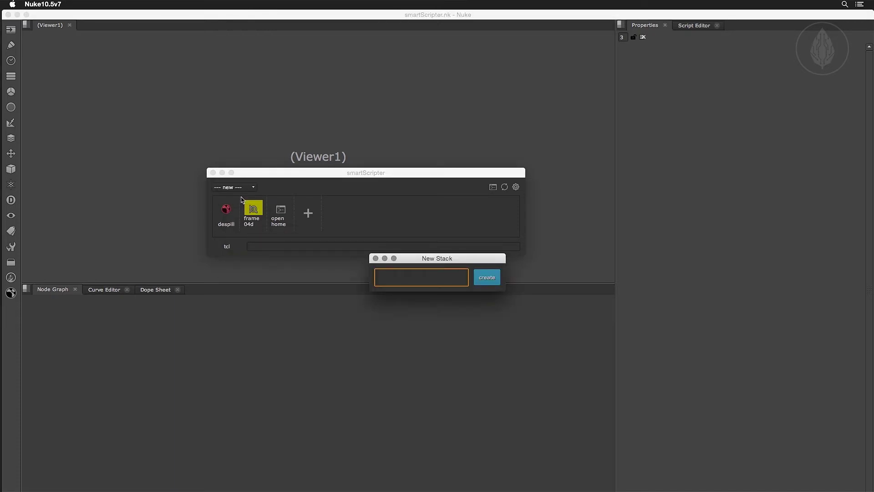
pyautogui.write('keying')
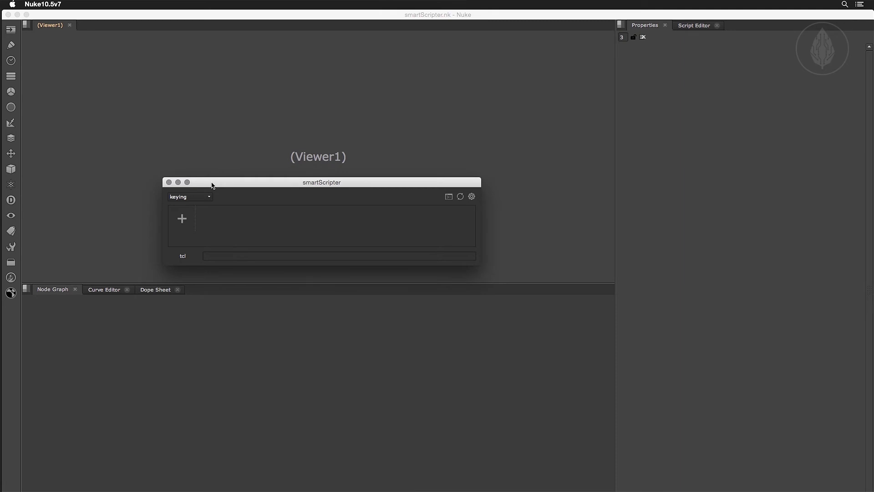
# Return to the custom stack and move its despill command to the keying stack
pyautogui.click(195, 197)
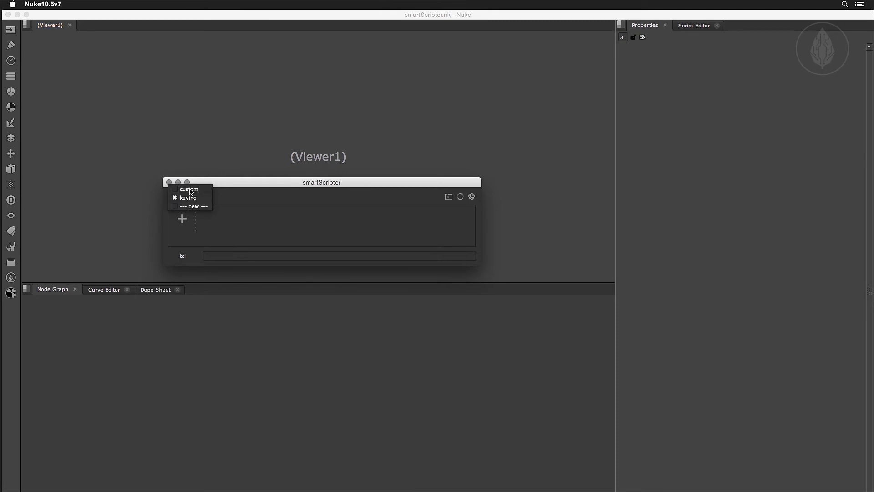
pyautogui.click(190, 192)
pyautogui.rightClick(183, 222)
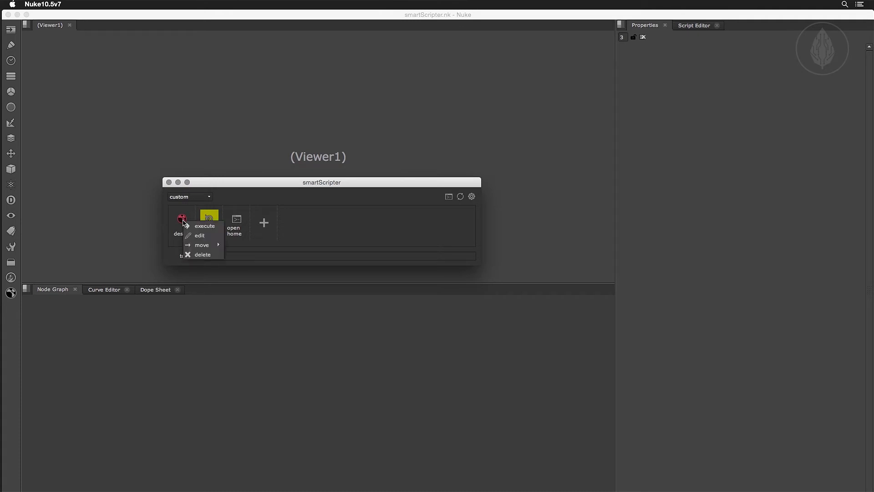
pyautogui.moveTo(202, 245)
pyautogui.click(247, 254)
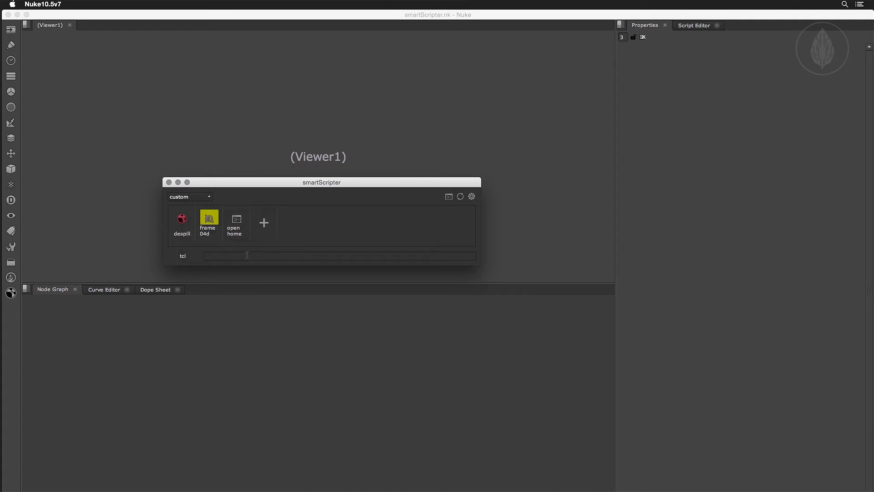
# Switch to the keying stack, then try its despill command and delete the nodes it inserts
pyautogui.click(202, 199)
pyautogui.click(197, 207)
pyautogui.moveTo(182, 219); pyautogui.dragTo(266, 350)
pyautogui.press('Delete')
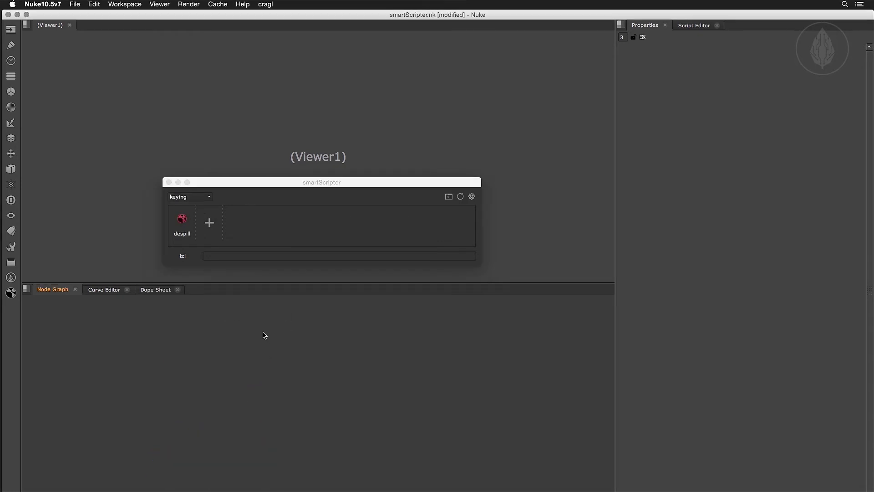
# Create Merge2, Camera2 and Blur nodes by running their names as tcl quick commands
pyautogui.click(246, 256)
pyautogui.write('Merge2')
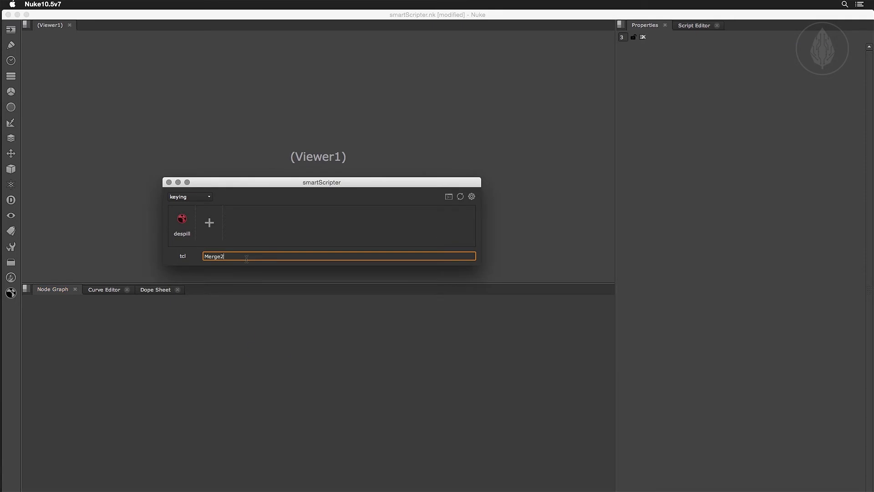
pyautogui.press('Return')
pyautogui.write('Camera2')
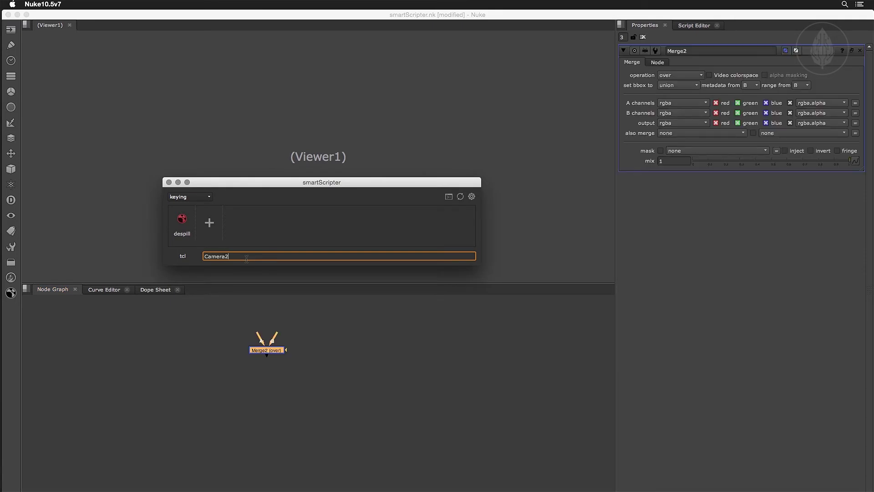
pyautogui.press('Return')
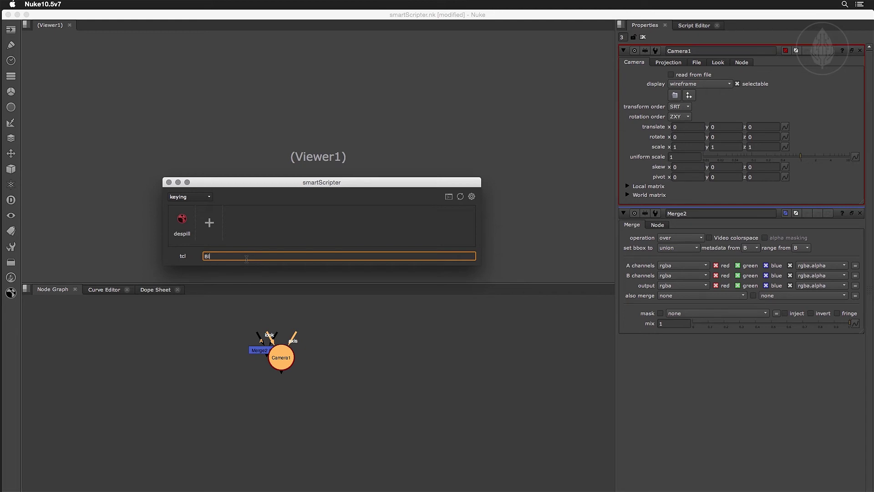
pyautogui.press('Return')
# Enter and clear another Blur quick command, and delete the Merge, Camera and Blur nodes from the Node Graph
pyautogui.click(183, 256)
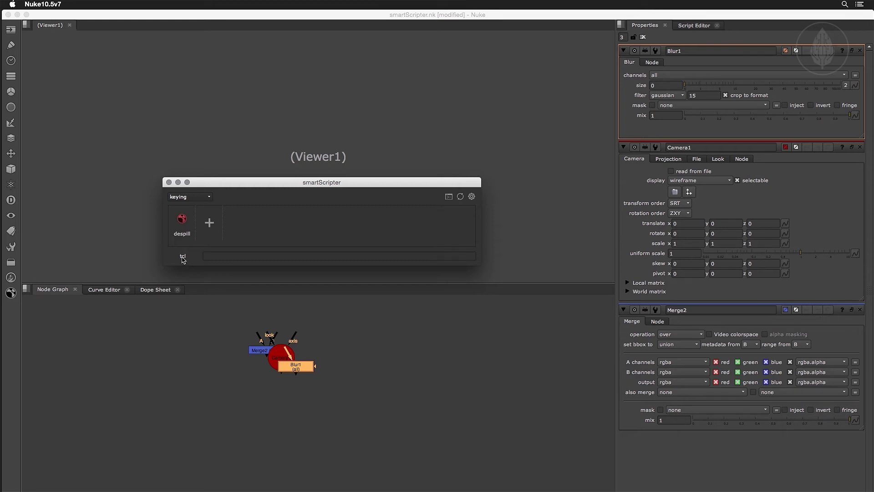
pyautogui.click(183, 257)
pyautogui.click(216, 256)
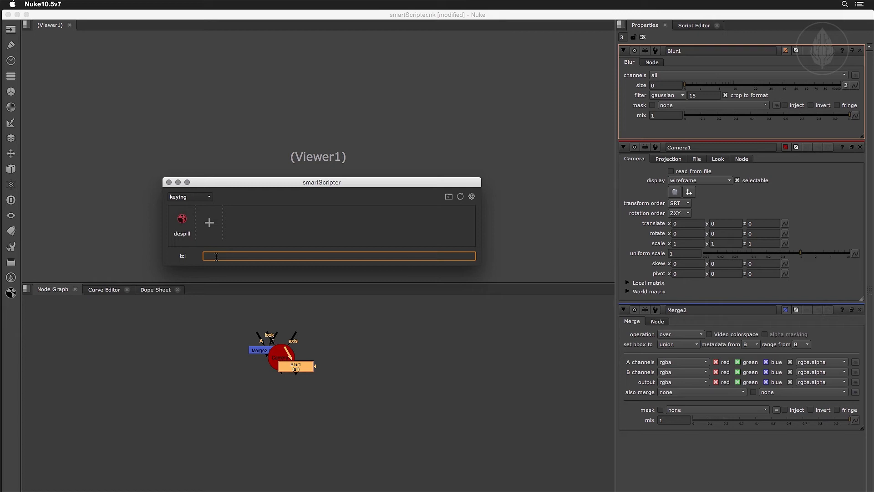
pyautogui.write('Blur')
pyautogui.doubleClick(216, 257)
pyautogui.press('BackSpace')
pyautogui.moveTo(236, 336); pyautogui.dragTo(337, 402)
pyautogui.press('Delete')
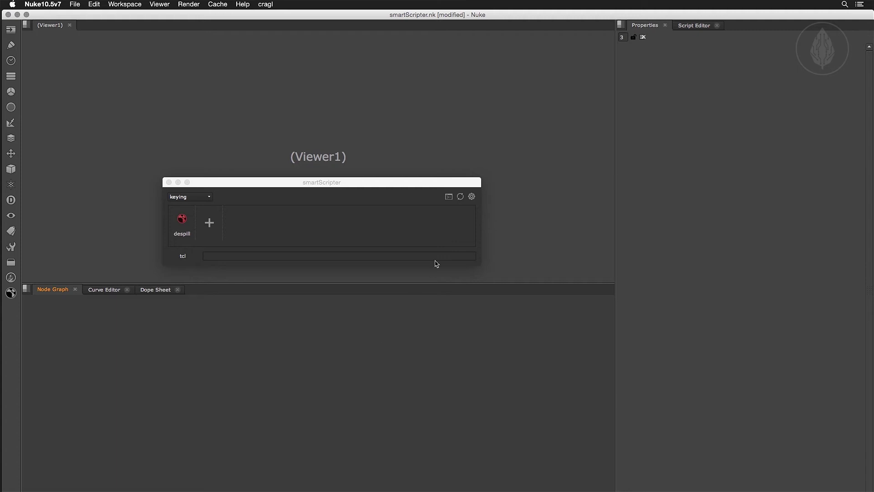
# Open the smartScripter settings and try the different commands sizes, ending on medium
pyautogui.click(471, 197)
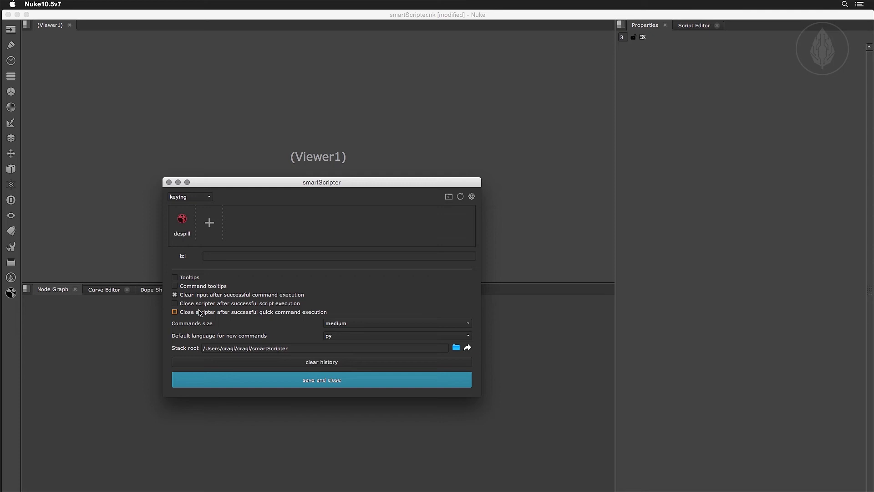
pyautogui.click(344, 324)
pyautogui.click(343, 315)
pyautogui.click(345, 324)
pyautogui.click(345, 332)
pyautogui.click(344, 327)
pyautogui.click(345, 332)
pyautogui.click(345, 324)
pyautogui.click(344, 317)
# Clear the command history and select the stack root path
pyautogui.click(313, 364)
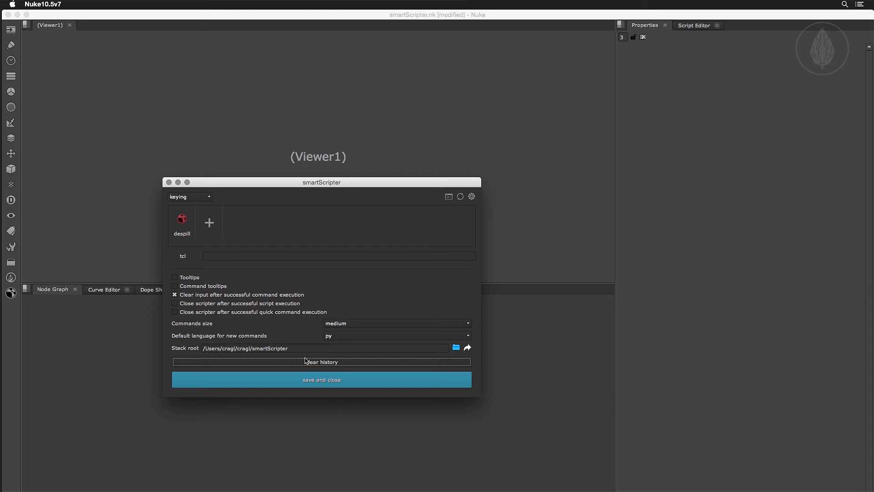
pyautogui.moveTo(290, 348); pyautogui.dragTo(175, 353)
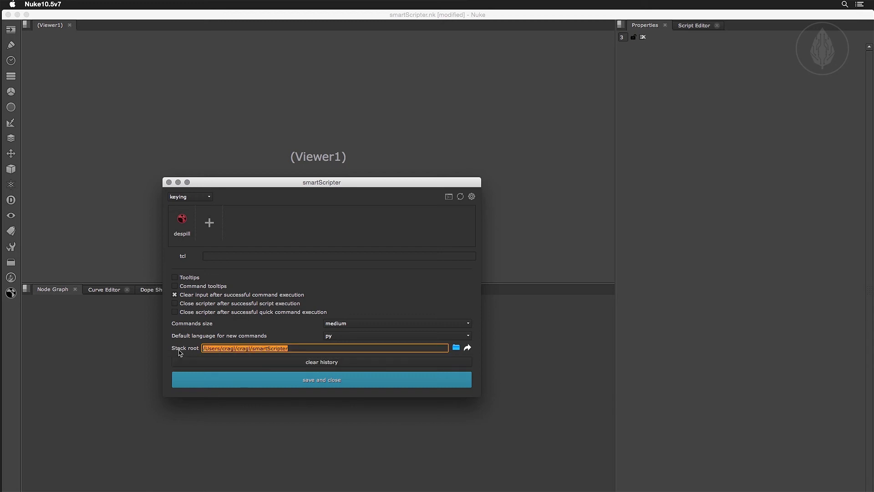